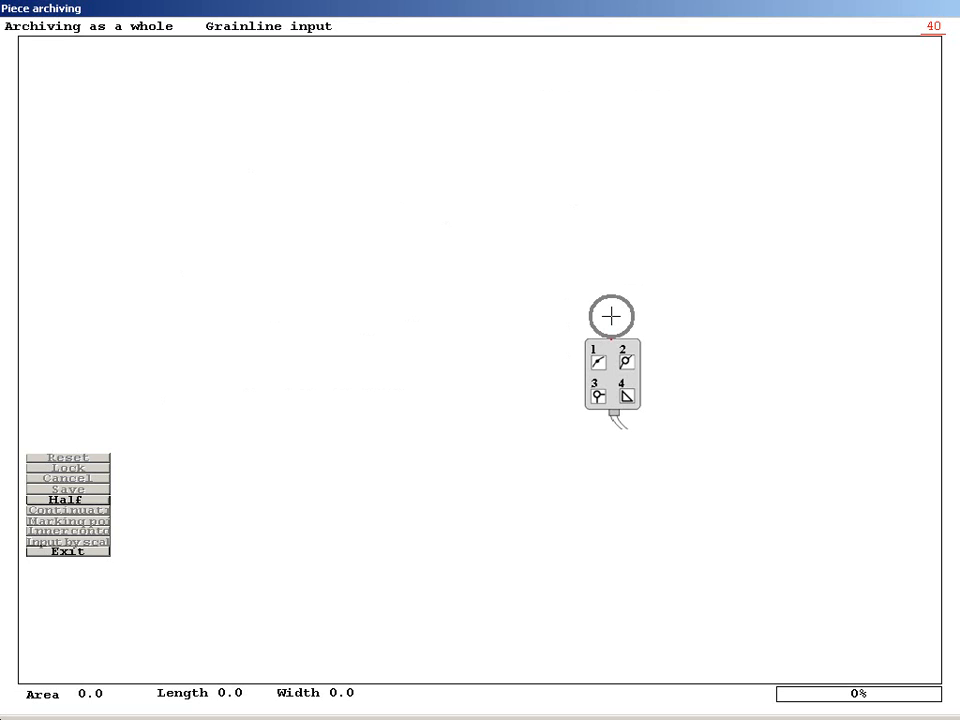
Enter a grainline running right to left, and start the contour with a straight upper edge and right edge between corner points
click(611, 316)
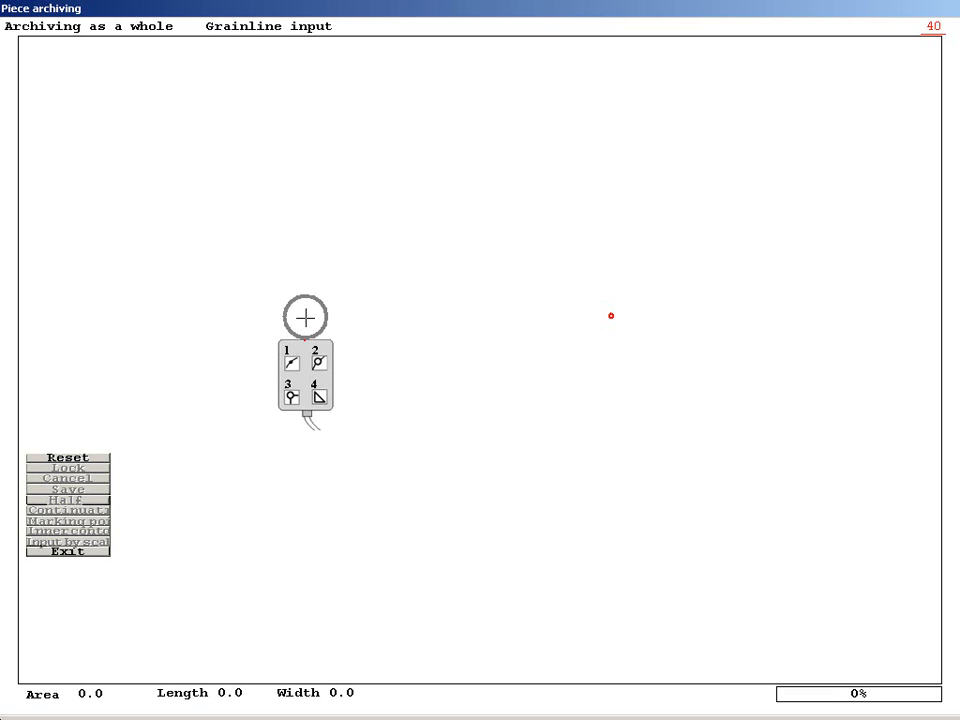
click(305, 318)
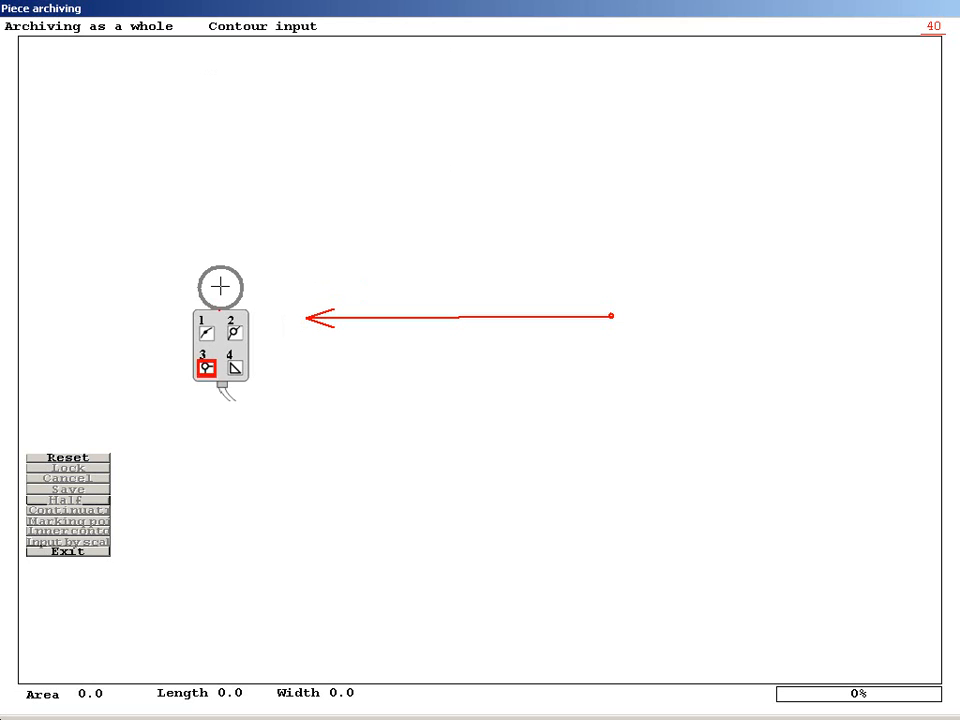
click(220, 287)
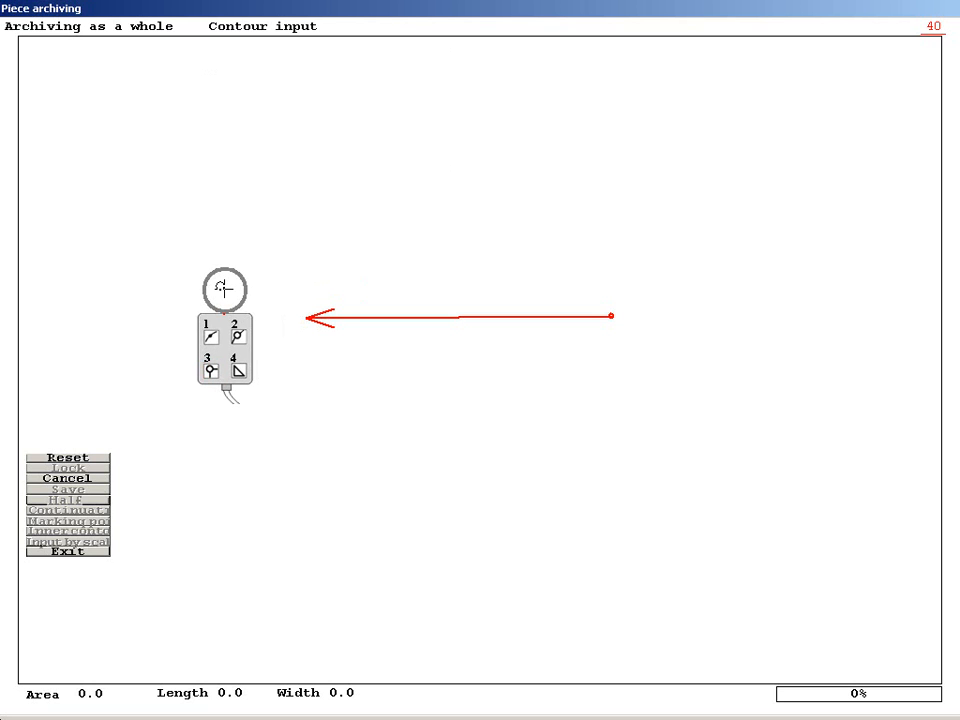
click(680, 286)
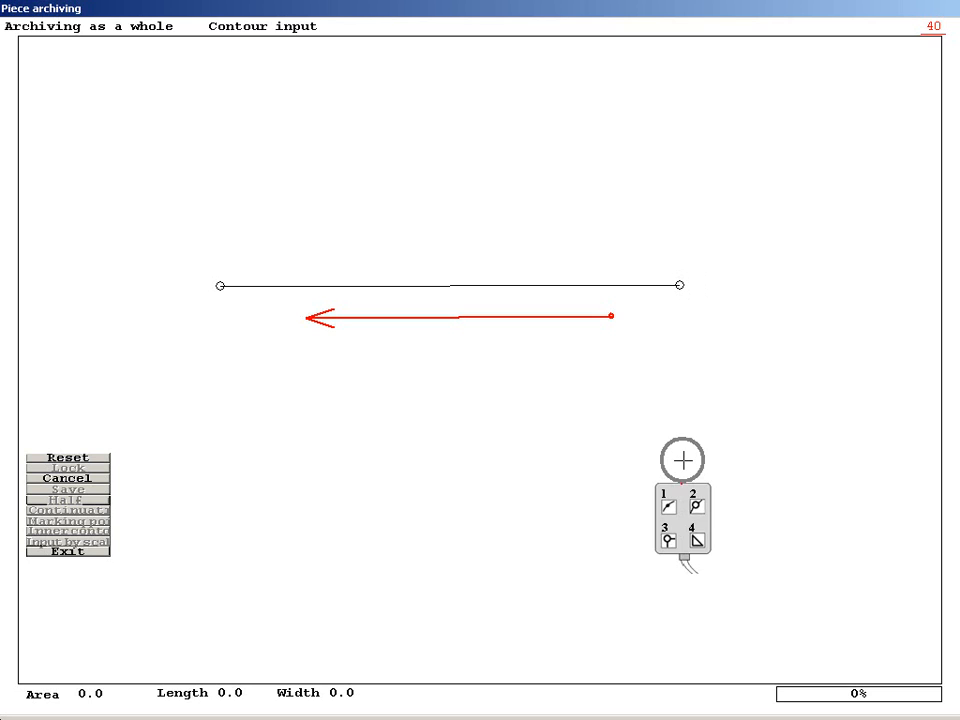
click(683, 460)
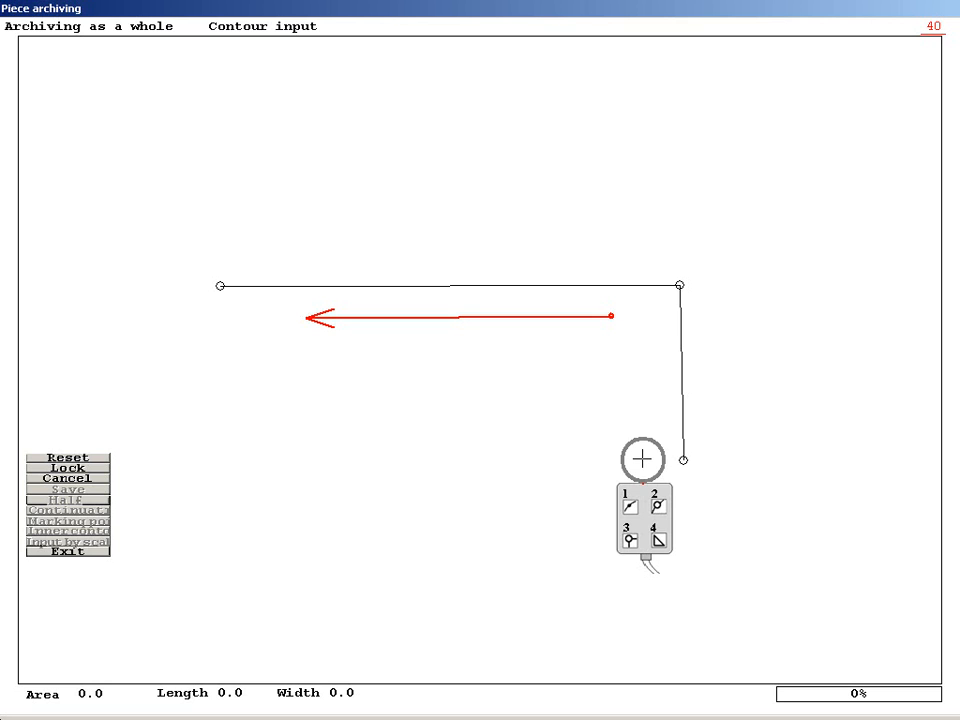
Continue the contour from the lower-right corner with a concave curve through three curve points ending at a corner point
click(642, 459)
click(604, 461)
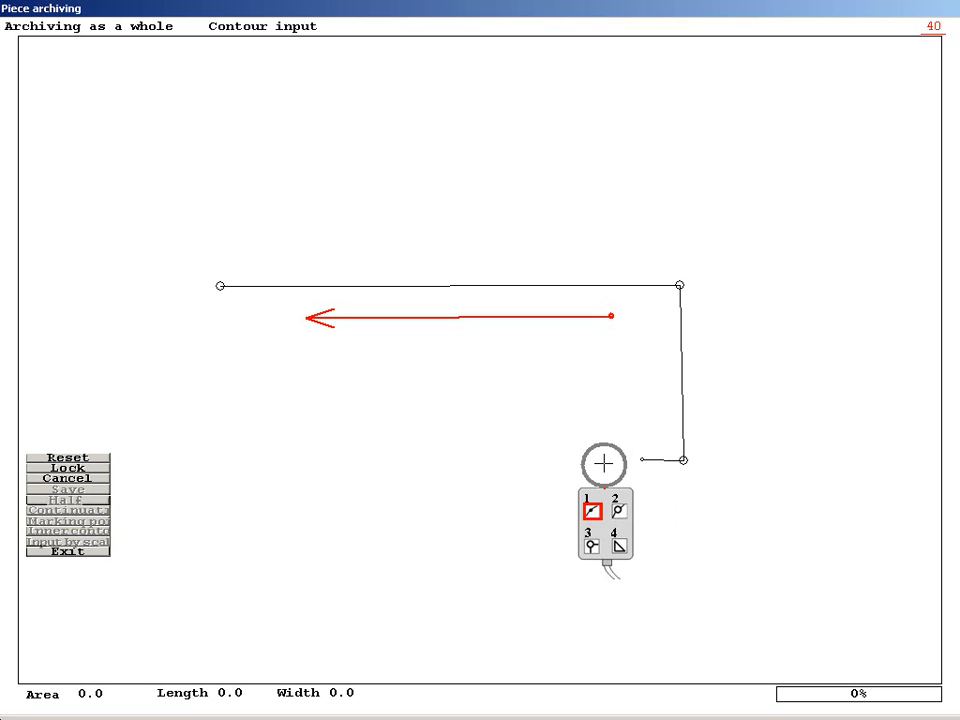
click(575, 479)
click(575, 479)
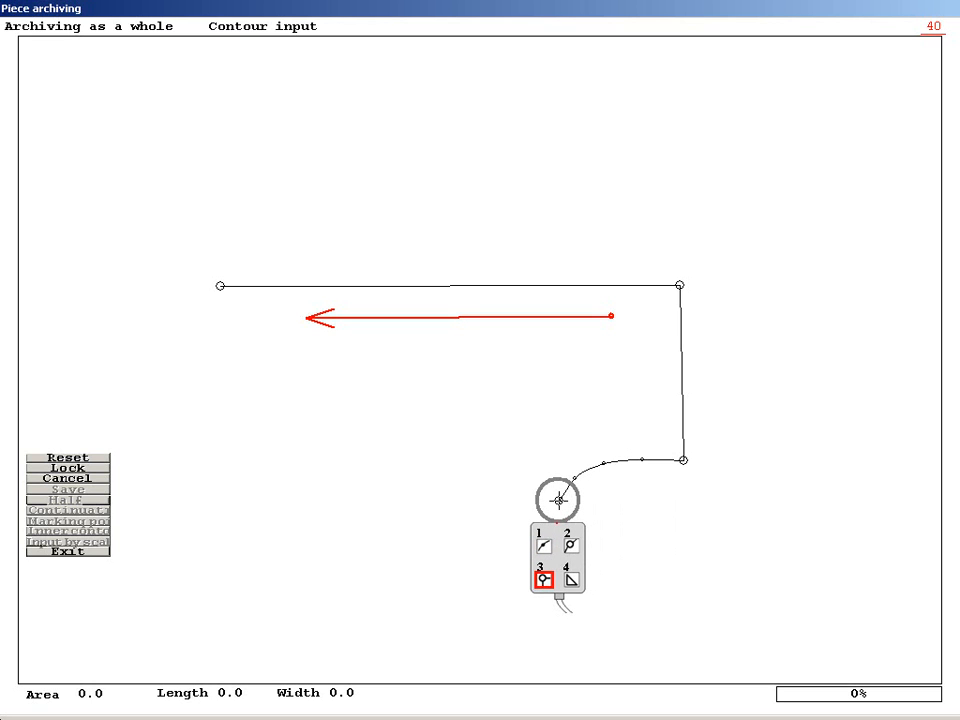
click(558, 499)
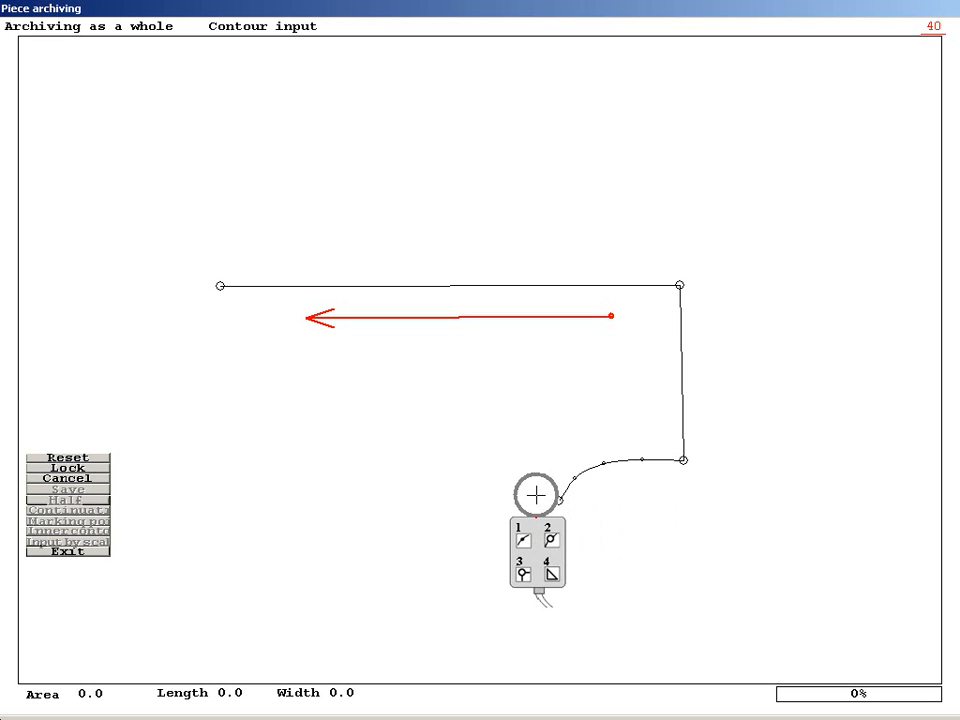
Trace the curved lower edge to the lower-left corner point, placing two notches along it
click(536, 494)
click(507, 491)
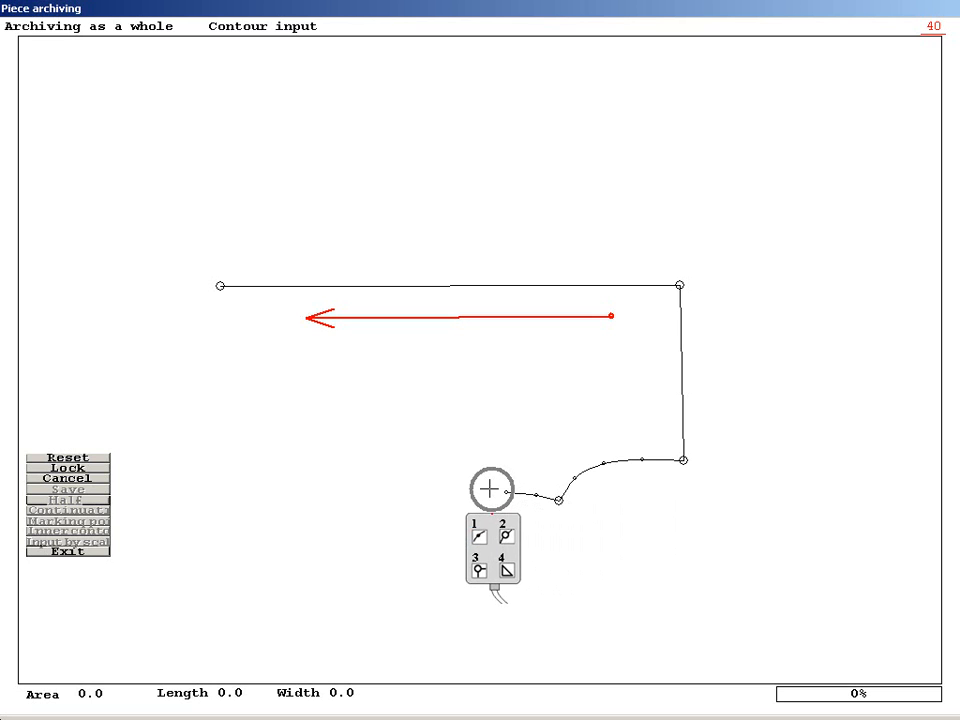
click(471, 492)
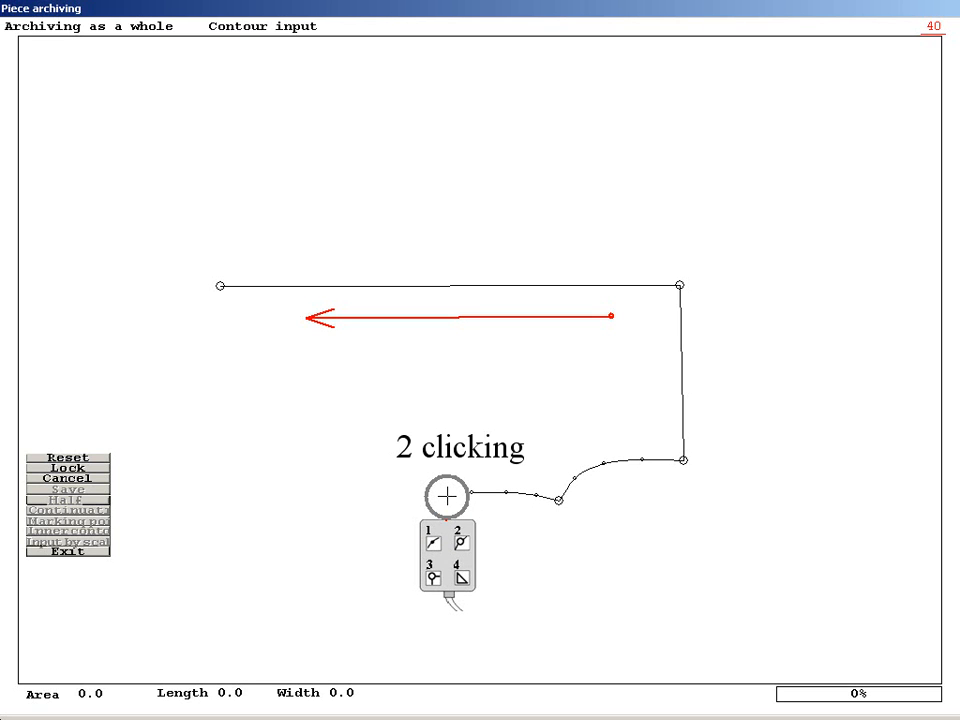
click(446, 496)
click(446, 496)
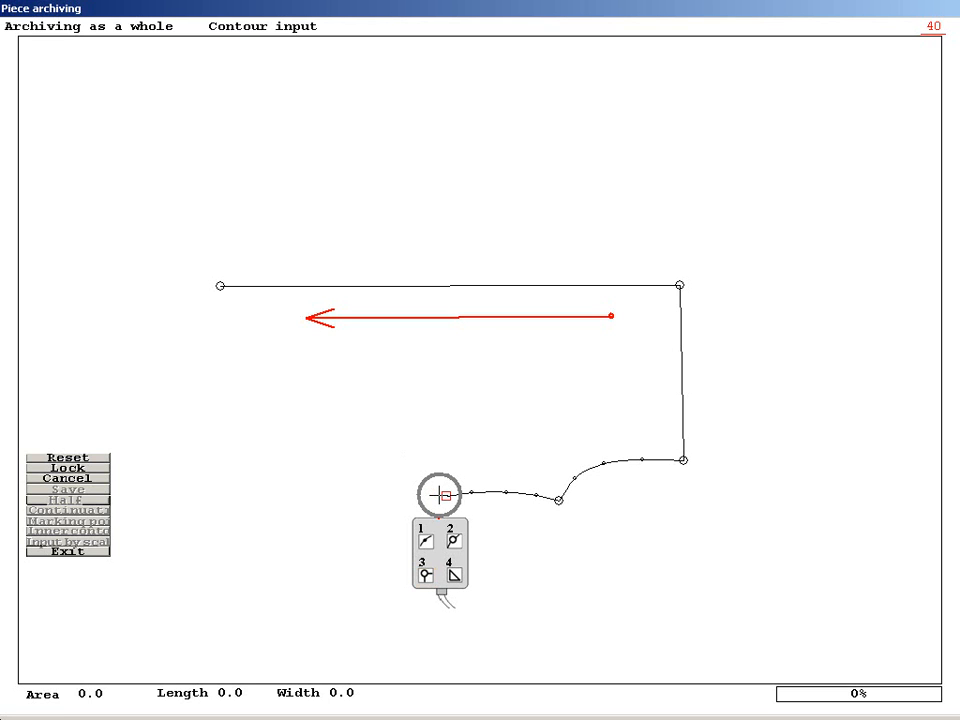
click(408, 508)
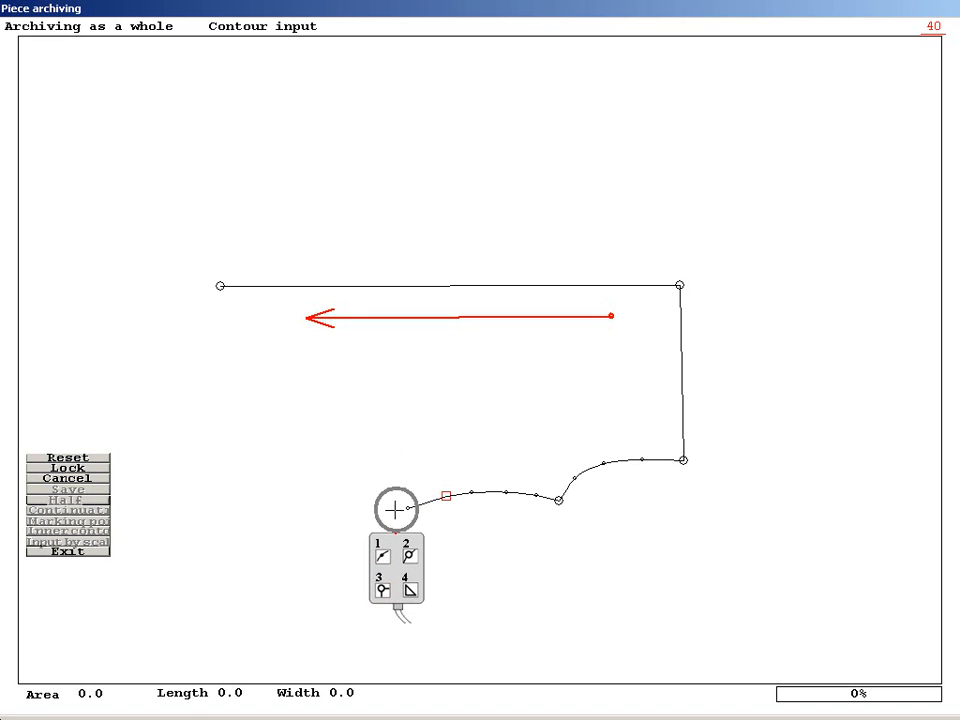
click(368, 517)
click(367, 516)
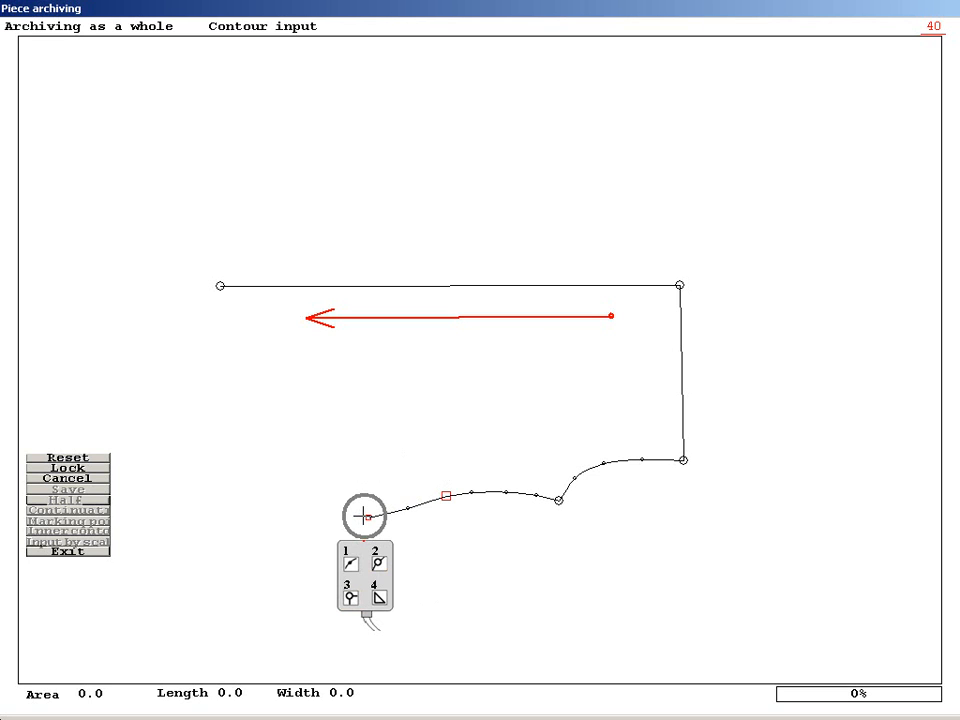
click(312, 525)
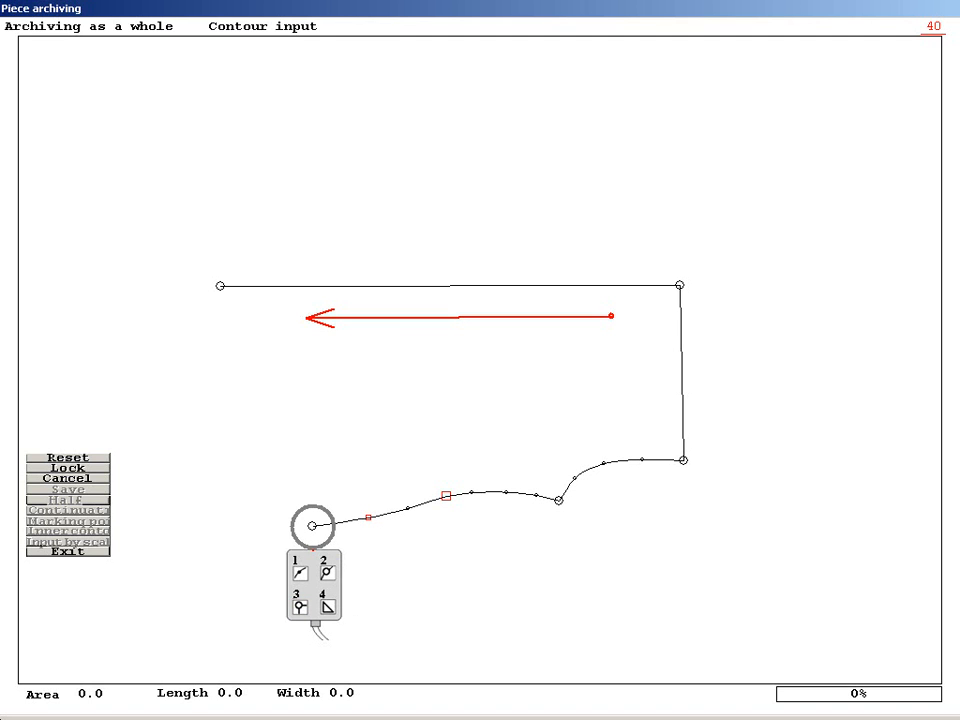
click(285, 488)
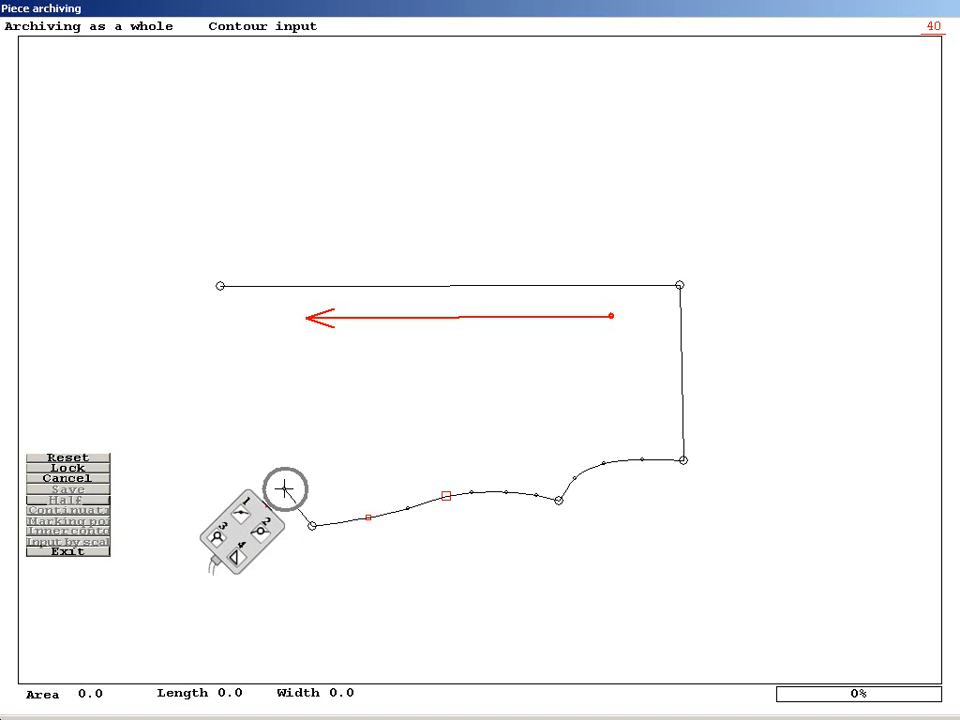
click(240, 485)
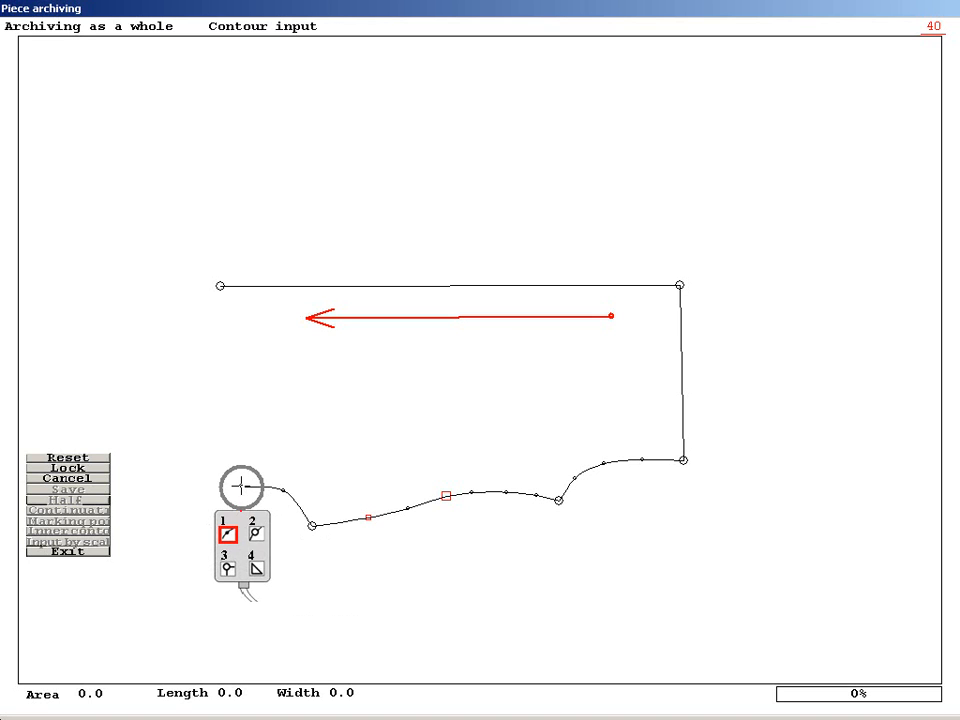
click(199, 487)
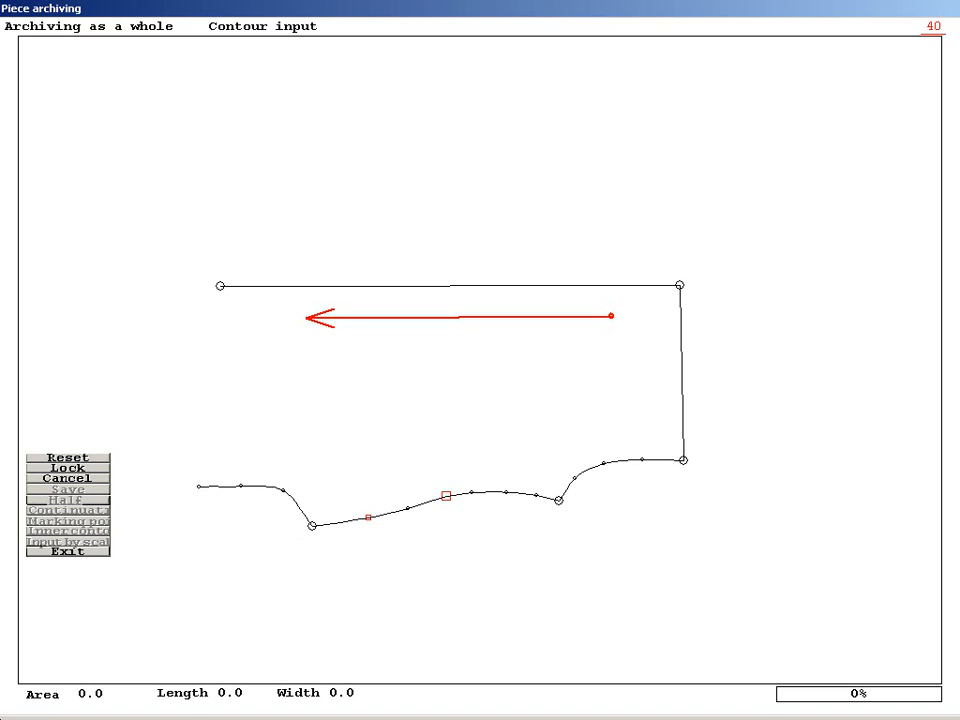
click(103, 478)
click(103, 478)
click(103, 478)
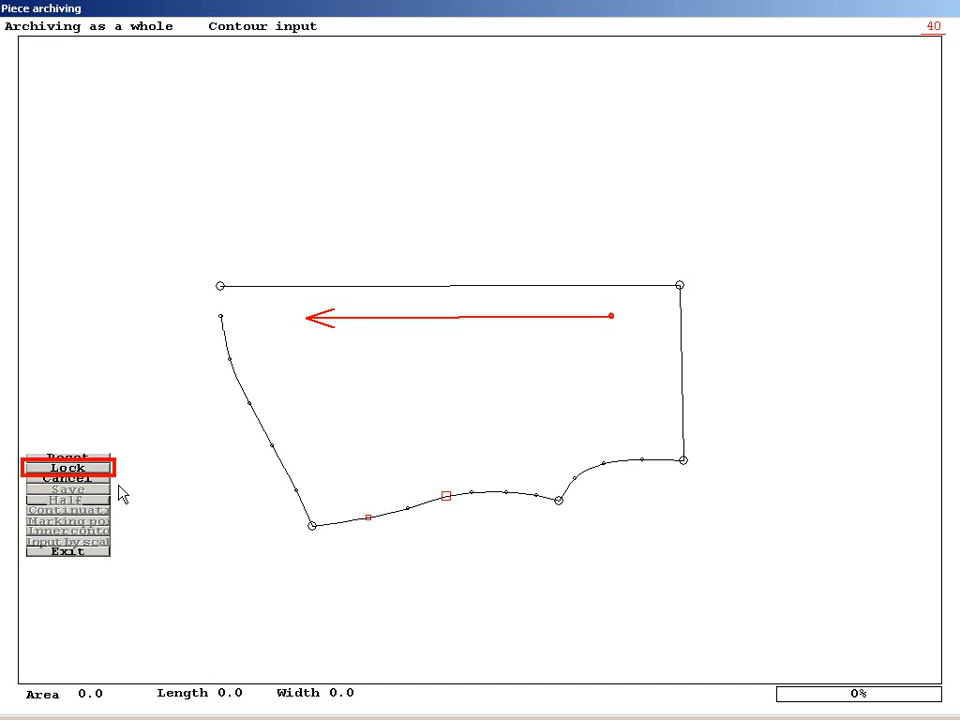
Close the outer contour and add a closed pocket-shaped inner contour with one rounded end inside the piece
click(103, 469)
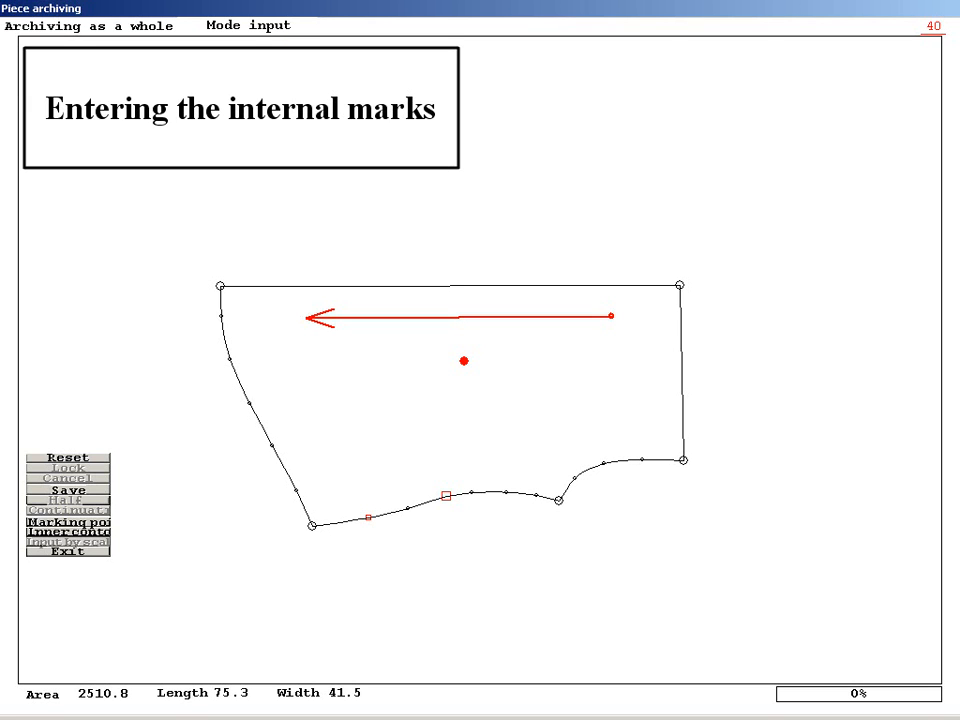
click(128, 534)
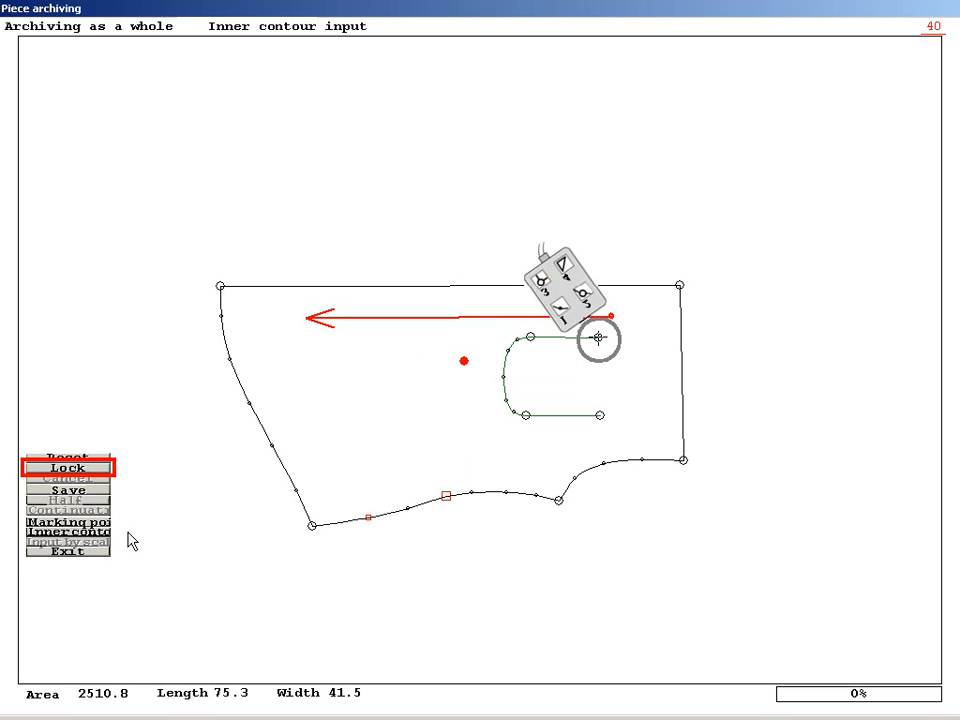
click(103, 470)
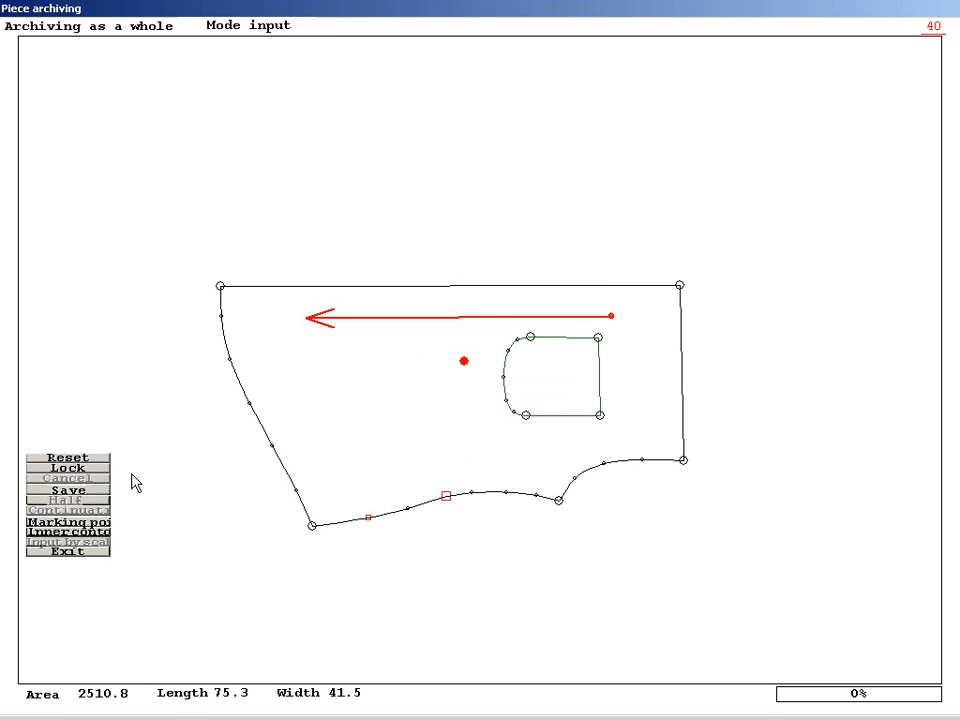
Add a marking point inside the pocket contour, save the piece, and decline archiving another piece
click(106, 522)
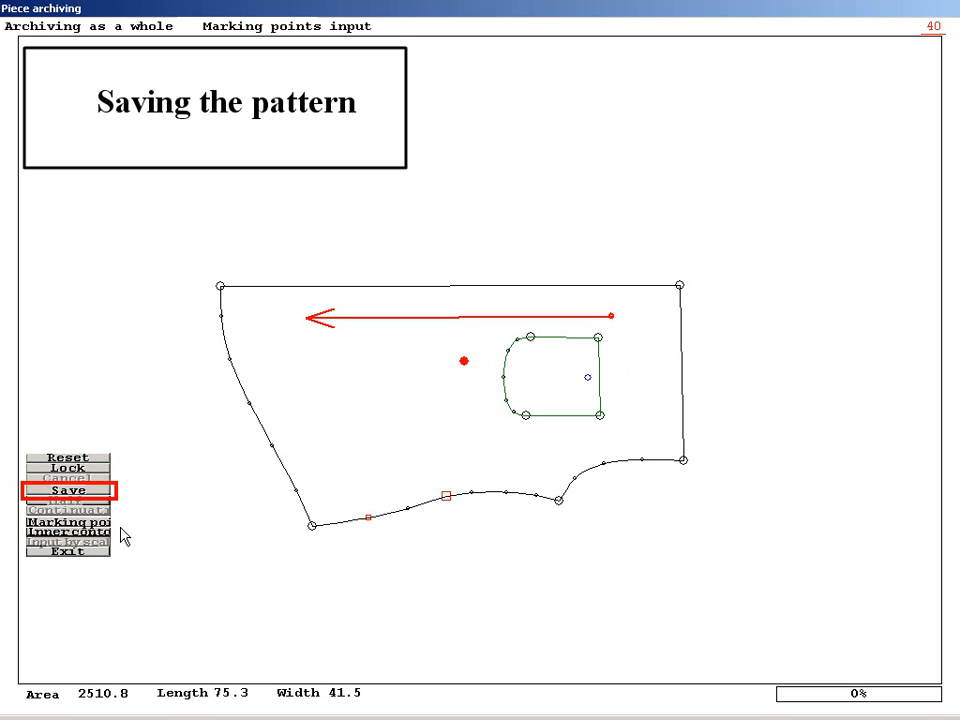
click(110, 493)
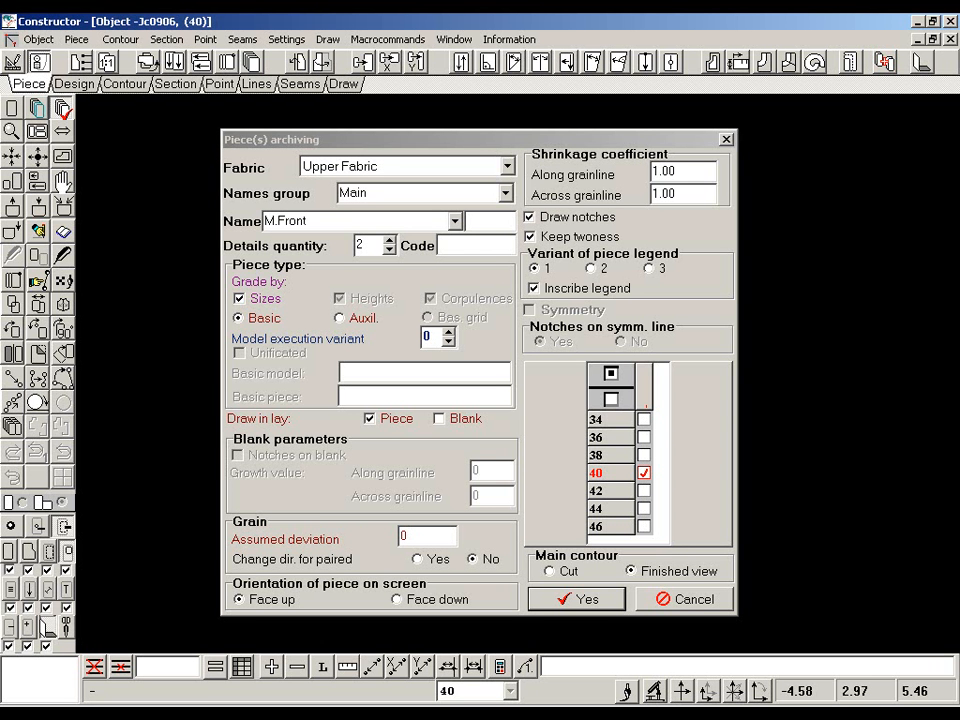
click(705, 604)
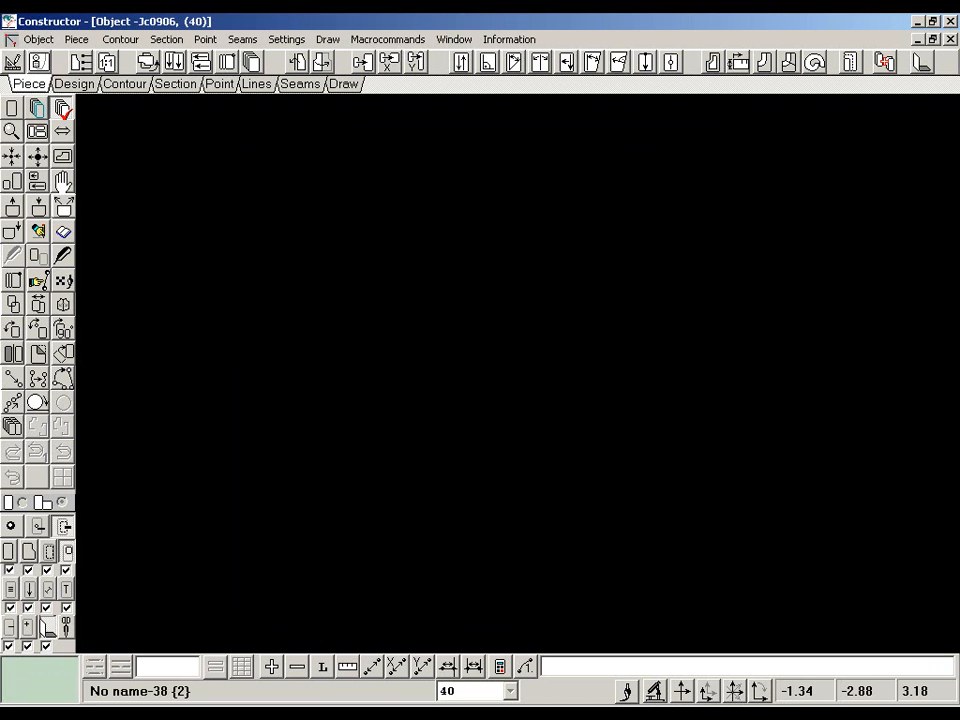
Fetch the M.Front piece from the pieces of object Jc0906
click(13, 206)
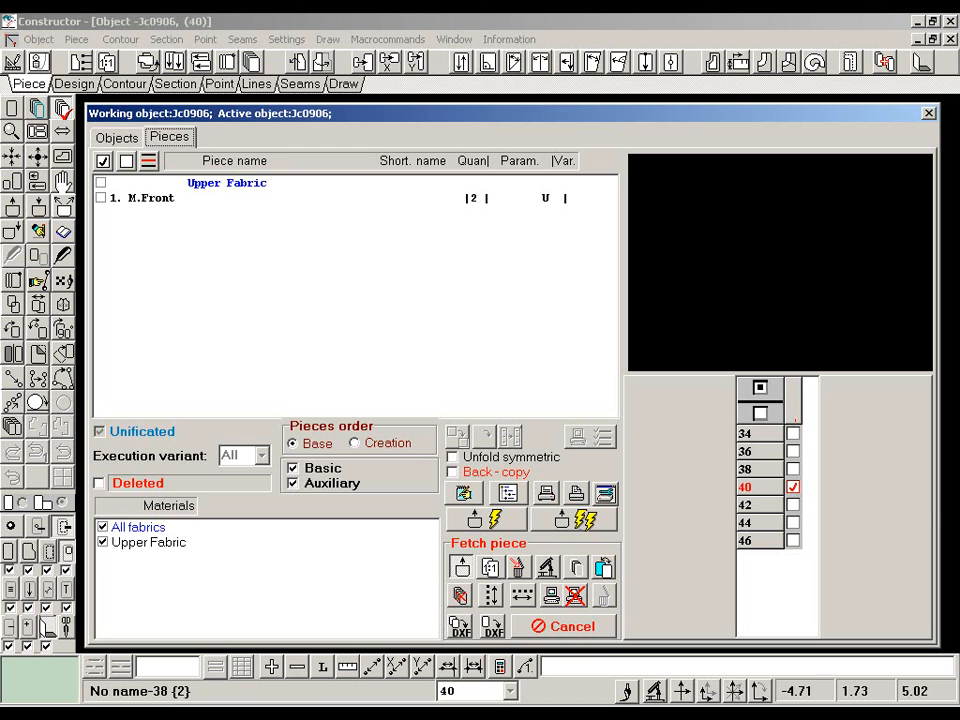
click(172, 200)
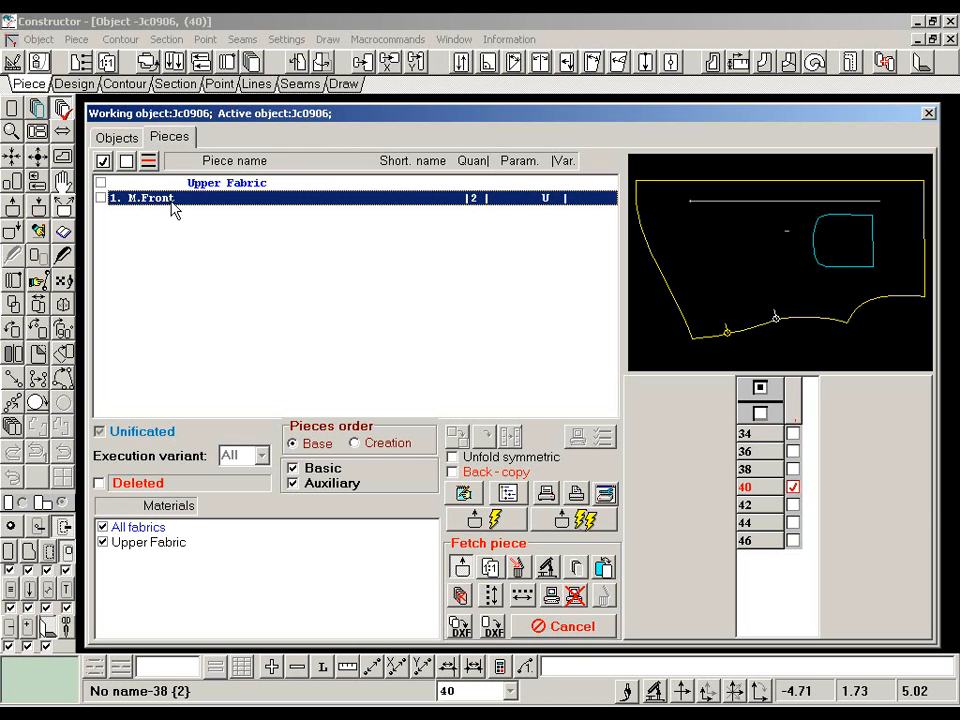
click(510, 522)
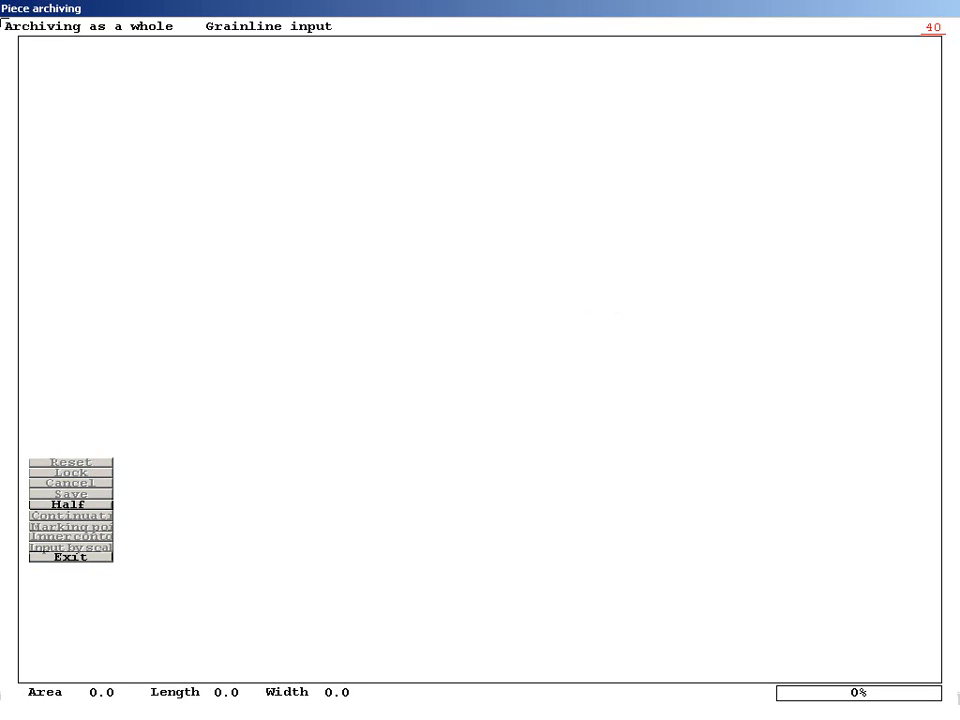
Enter the grainline of the long piece and trace its lower edge from right to left, with a notch just before the left corner
click(750, 316)
click(609, 306)
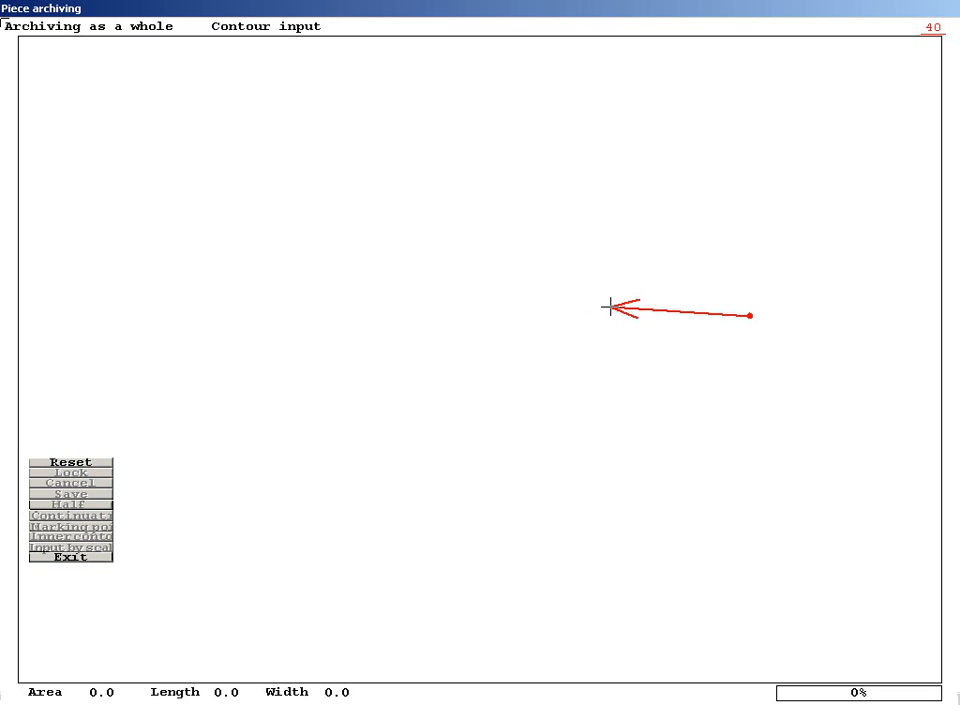
click(705, 346)
click(523, 349)
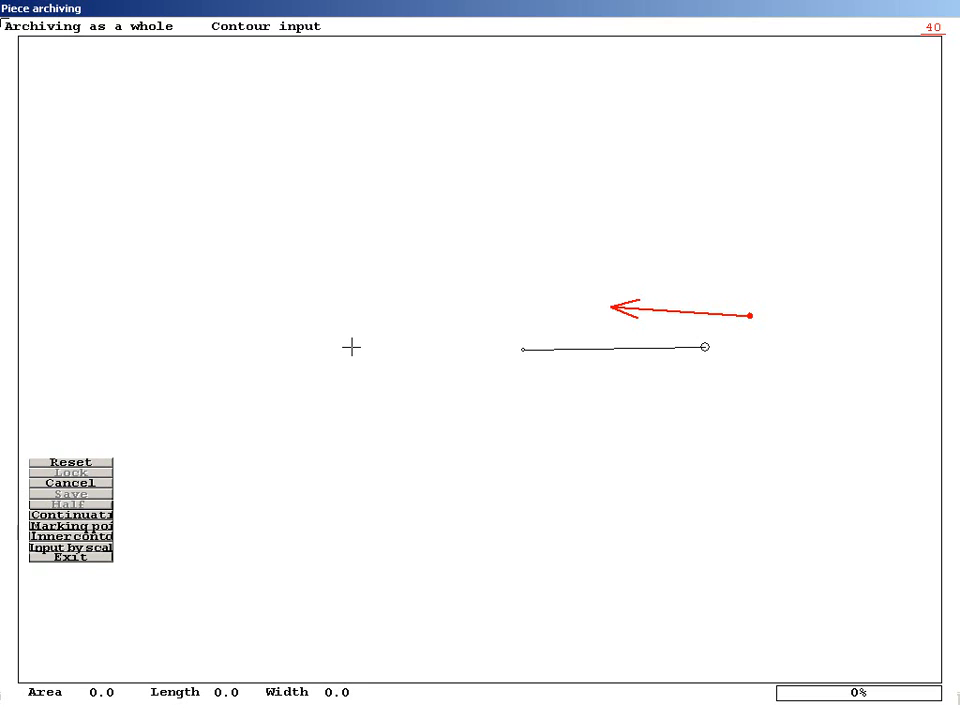
click(352, 345)
click(223, 345)
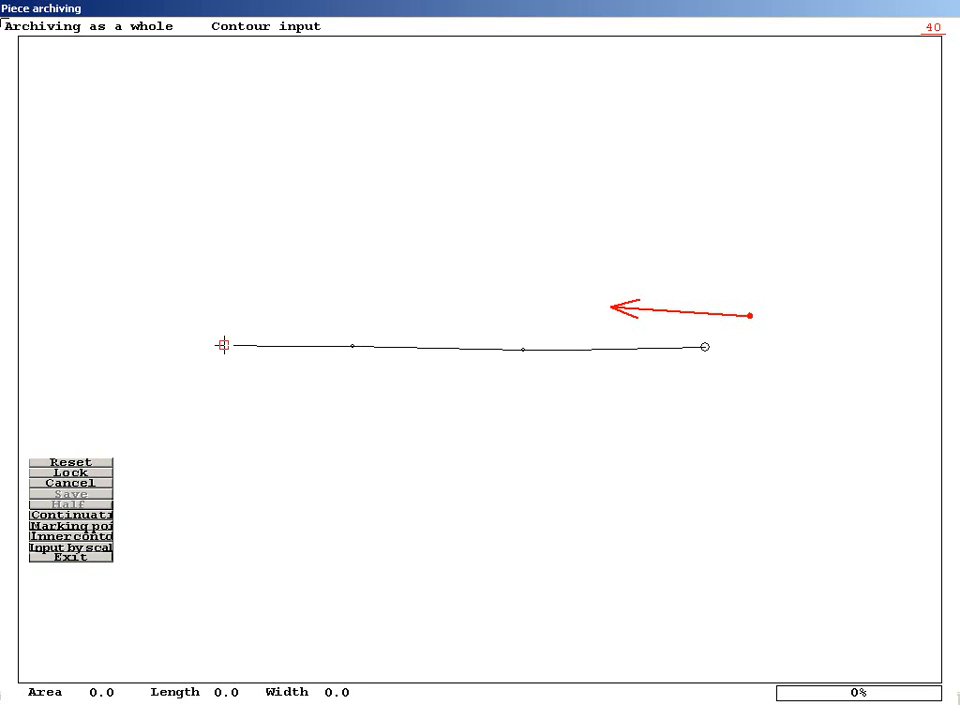
click(198, 345)
Trace the left edge and the upper edge of the long piece, with a notch near the upper-left corner and a corner point at the end
click(198, 286)
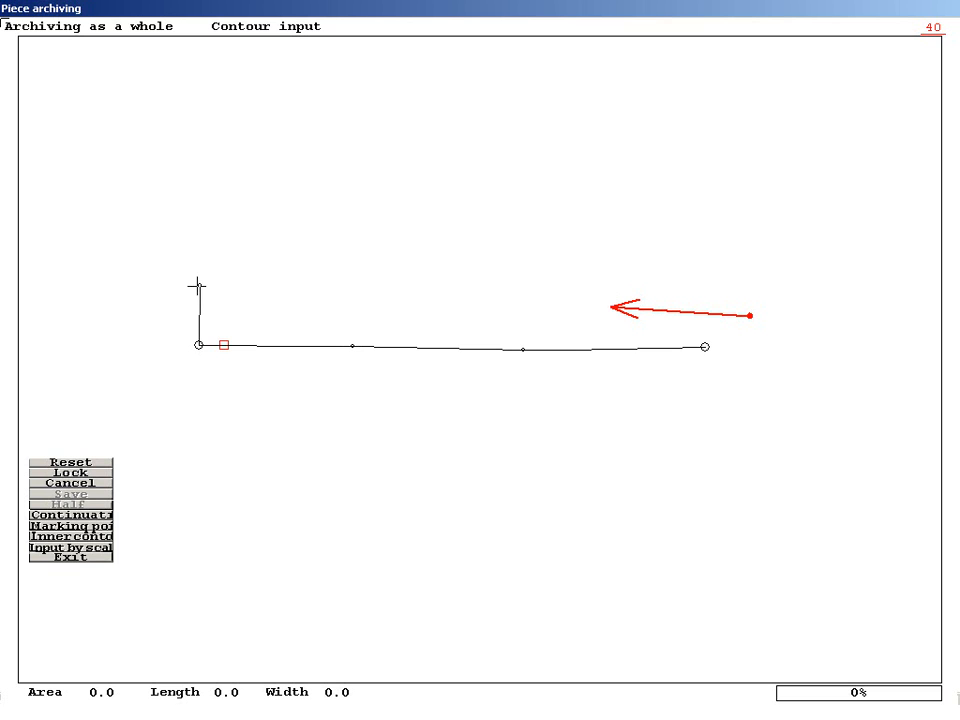
click(203, 220)
click(228, 220)
click(330, 228)
click(455, 237)
click(649, 252)
click(708, 256)
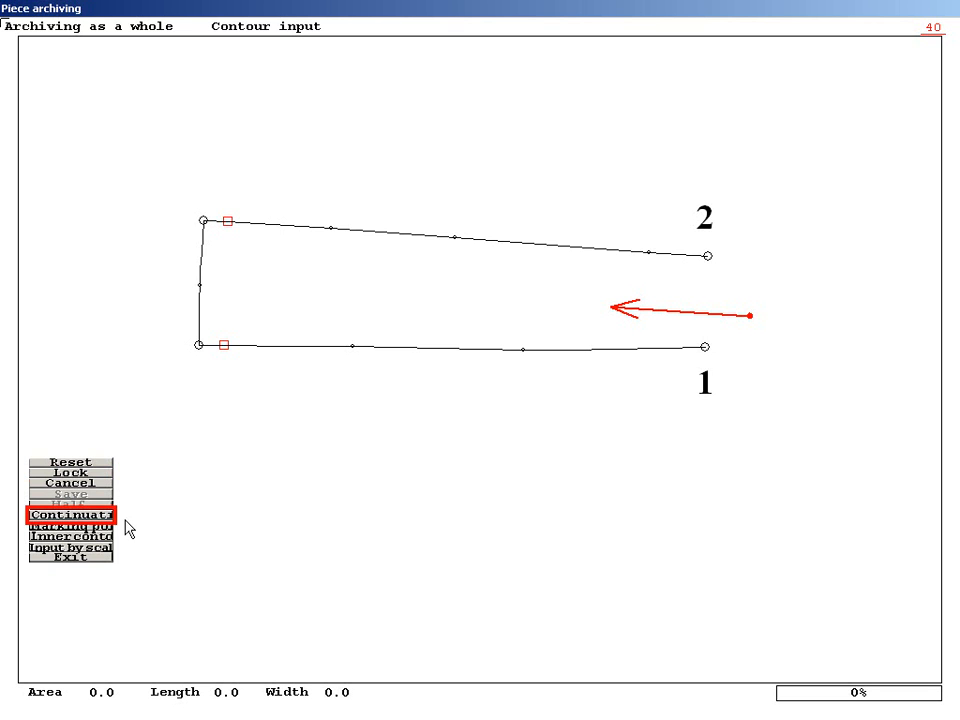
Switch to continuation input and re-enter the grainline to realign the partly entered contour
click(108, 515)
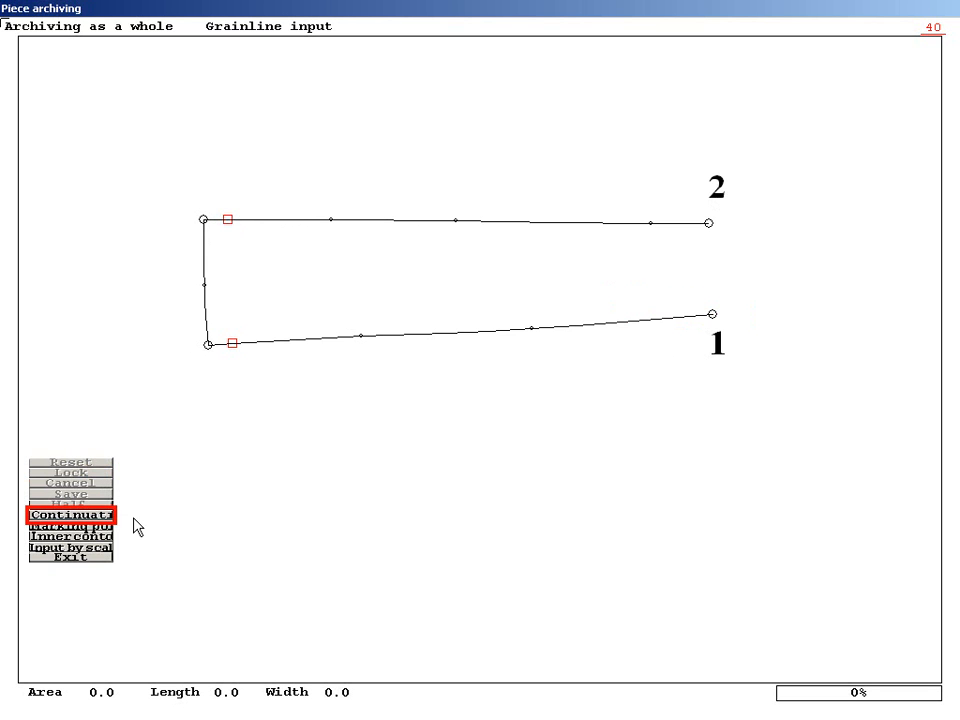
click(479, 268)
click(341, 288)
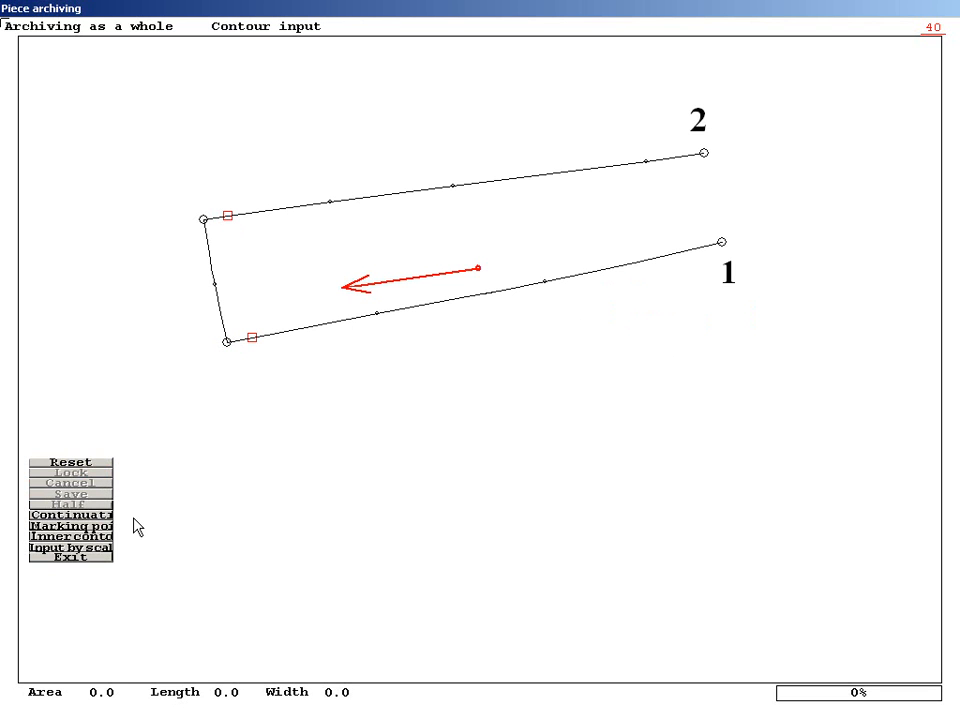
Extend the upper edge beyond its open end with three curve points
click(771, 141)
click(845, 127)
click(931, 116)
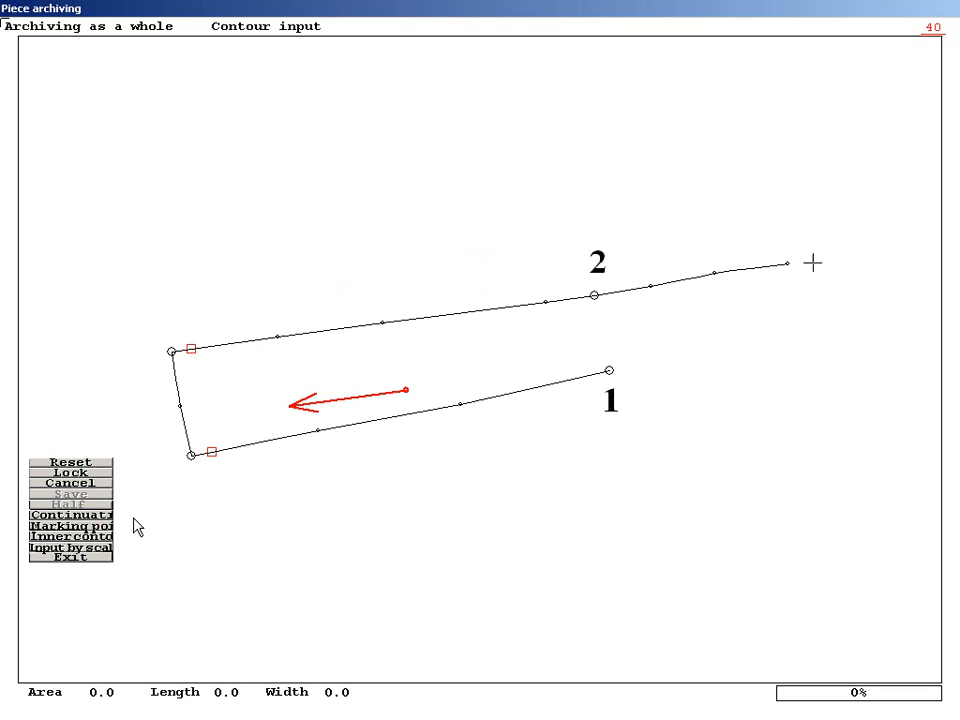
Trace the piece's right end with a short concave curve, a corner point, and a gentle curve to the lower-right corner
click(825, 277)
click(831, 291)
click(846, 300)
click(845, 325)
click(840, 357)
click(835, 379)
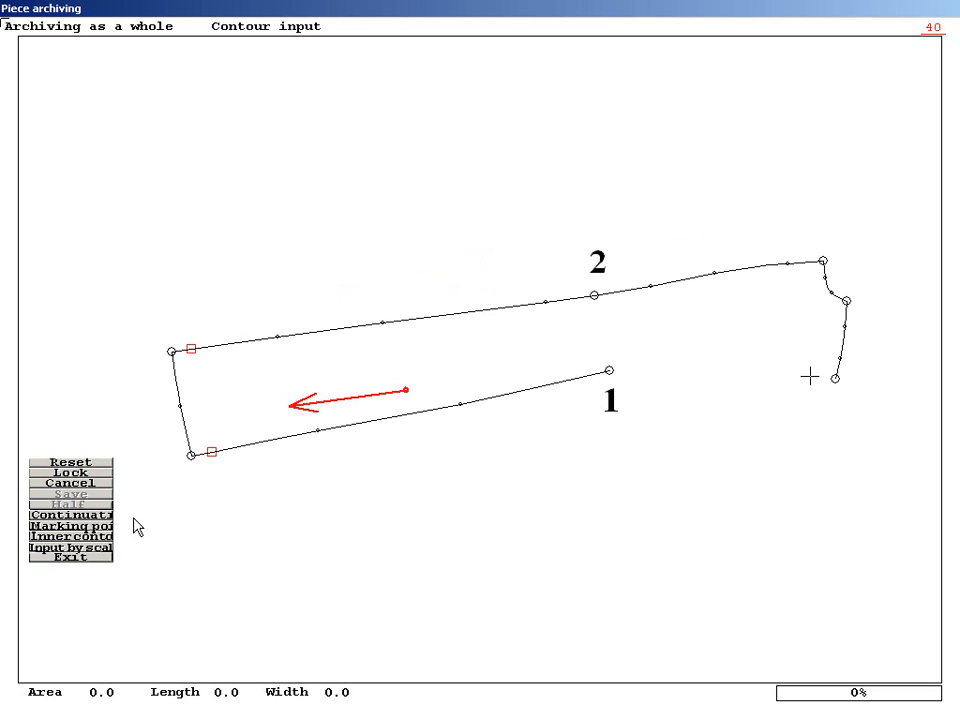
Trace the lower edge back to the open end of the first part, with one notch along it, and close the contour
click(809, 377)
click(791, 374)
click(757, 374)
click(725, 369)
click(696, 363)
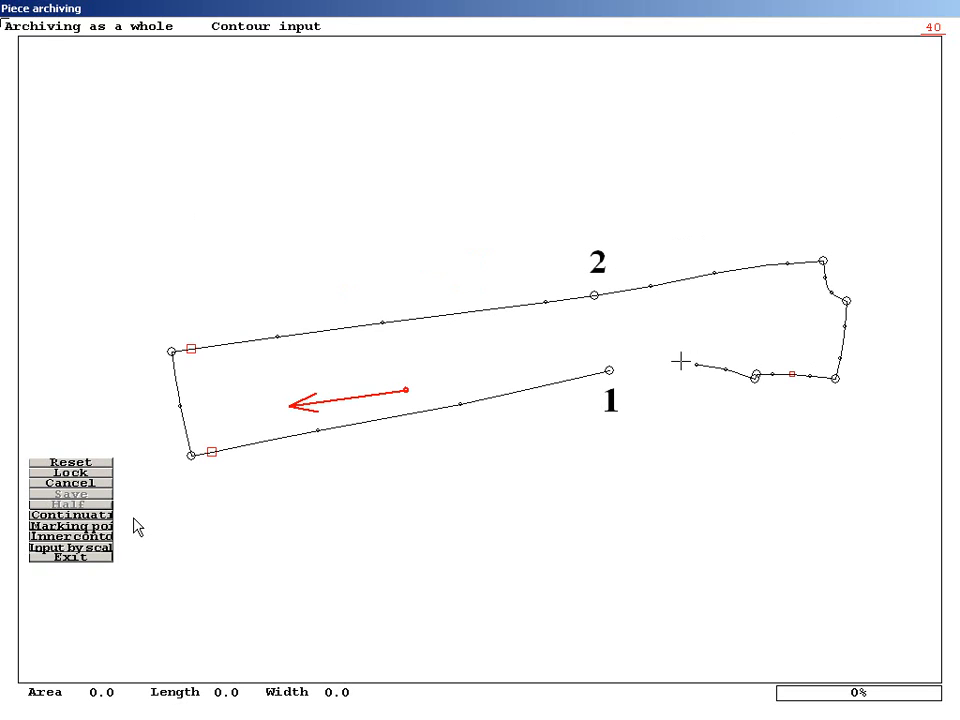
click(666, 363)
click(631, 368)
click(111, 474)
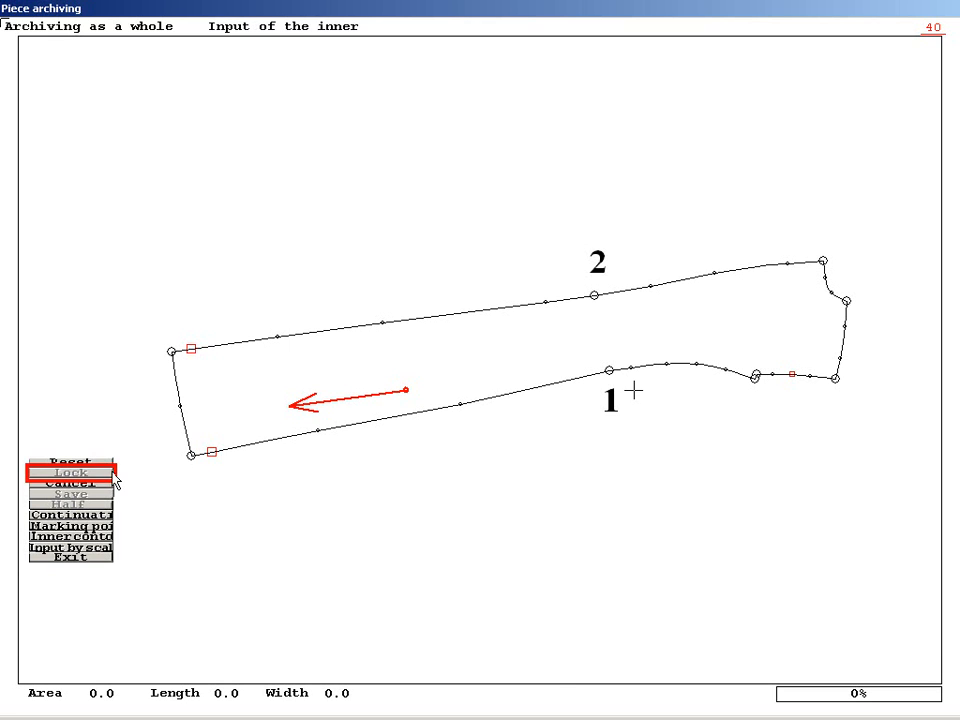
Place the interior point inside the closed contour and save the piece
click(571, 331)
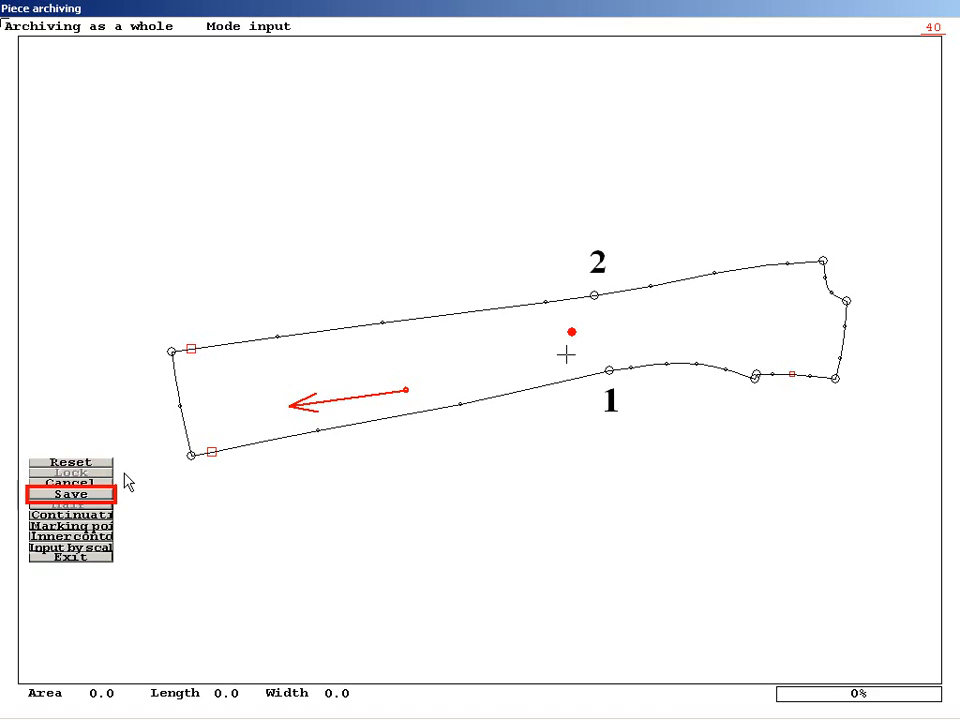
click(111, 495)
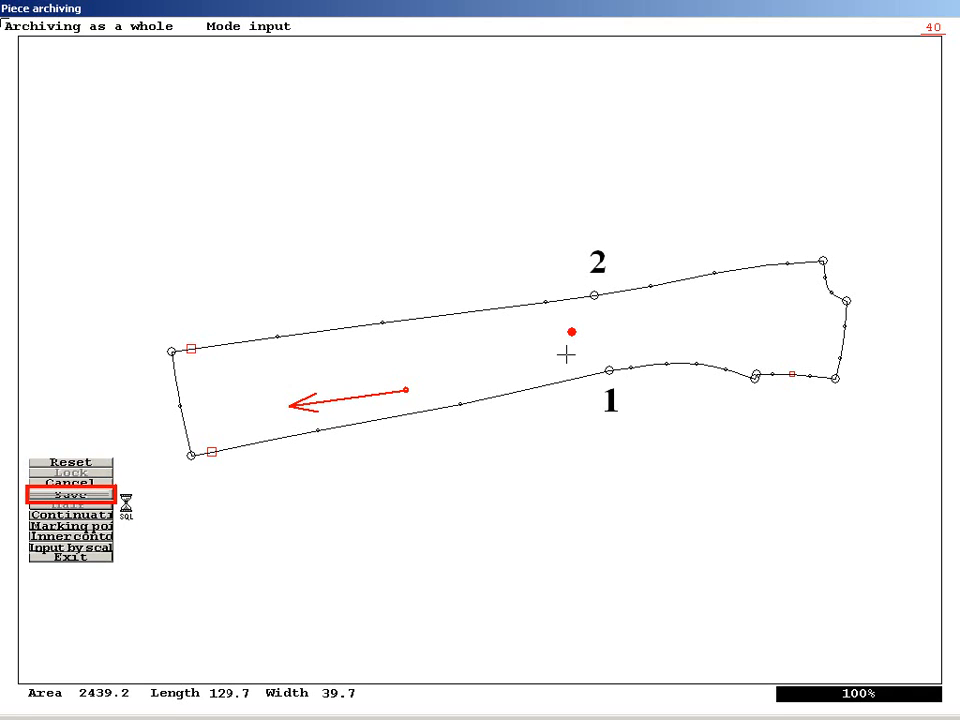